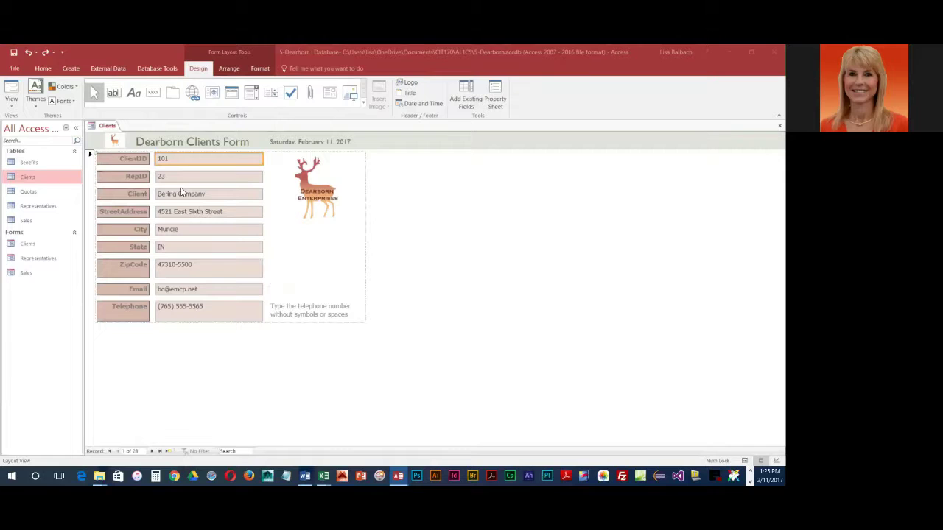
Step: Create a conditional formatting rule for the City field with the condition field value equal to Indianapolis
left_click(263, 68)
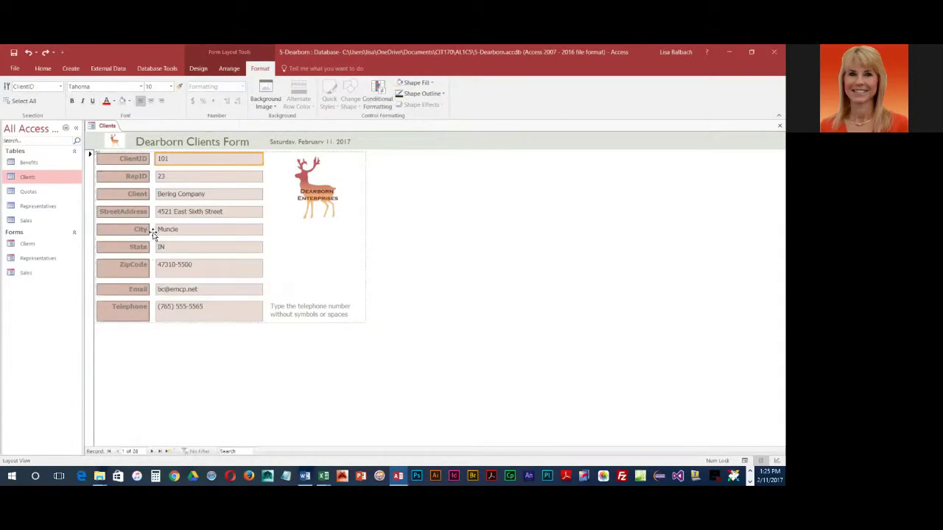
left_click(187, 230)
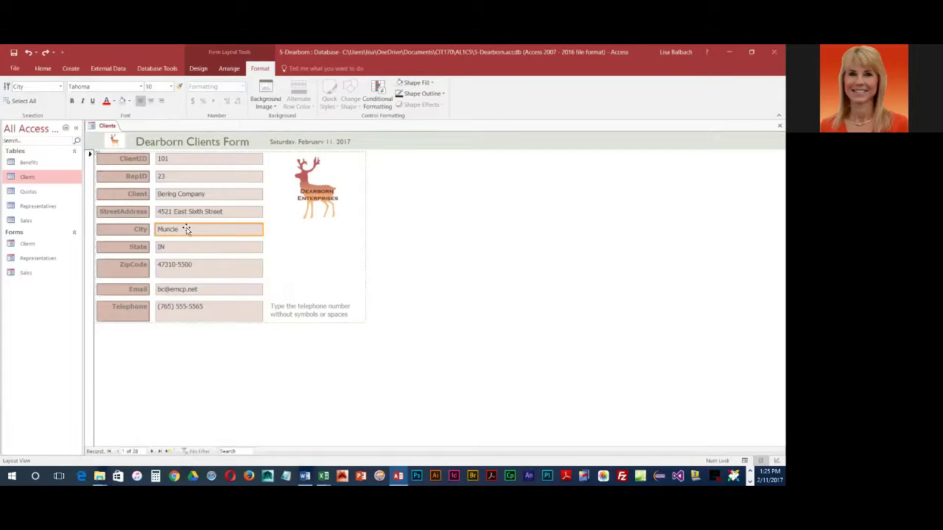
left_click(377, 100)
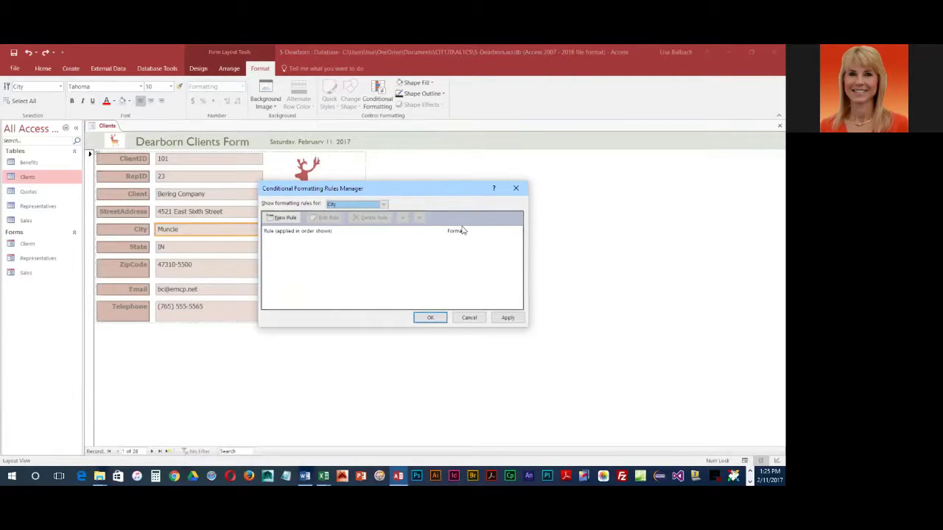
left_click(282, 219)
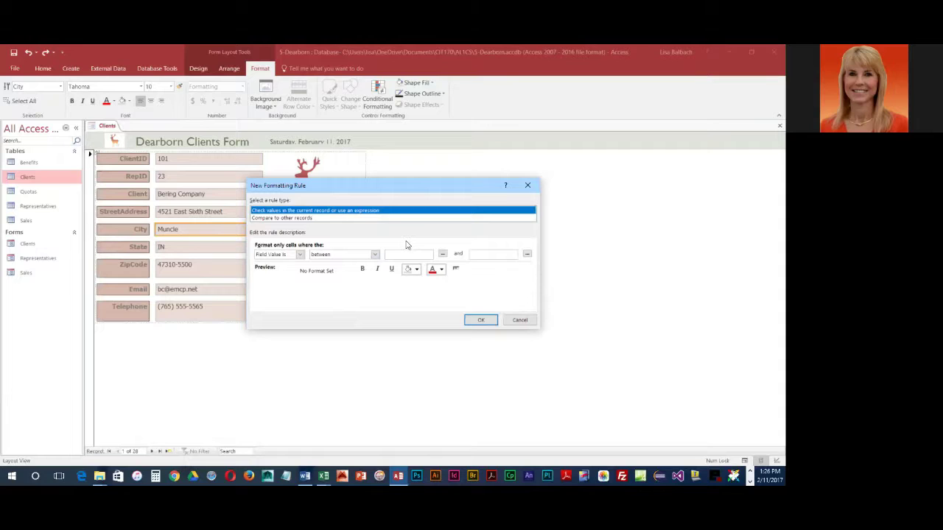
left_click(375, 254)
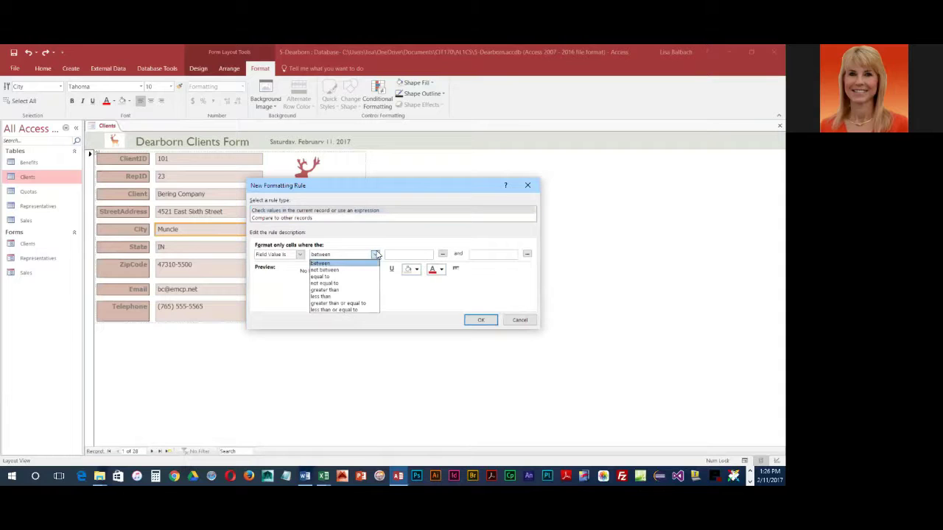
left_click(361, 276)
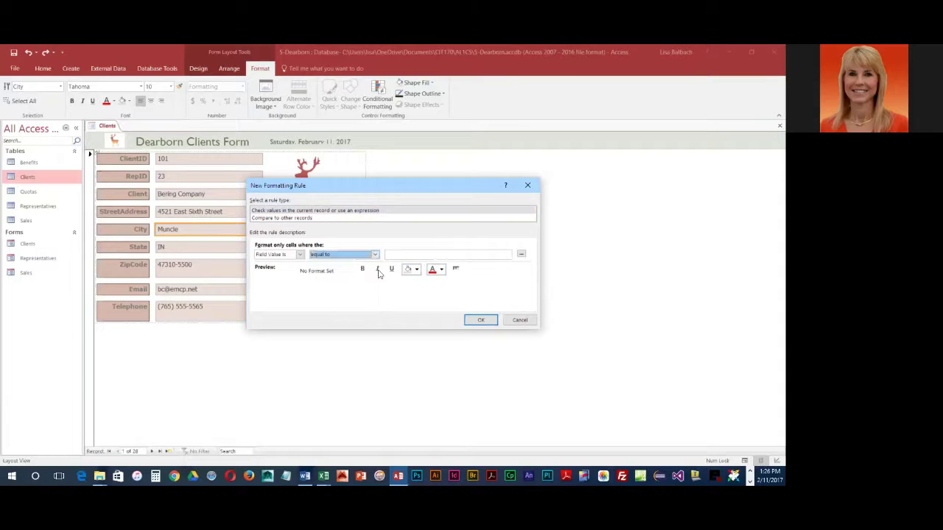
left_click(409, 254)
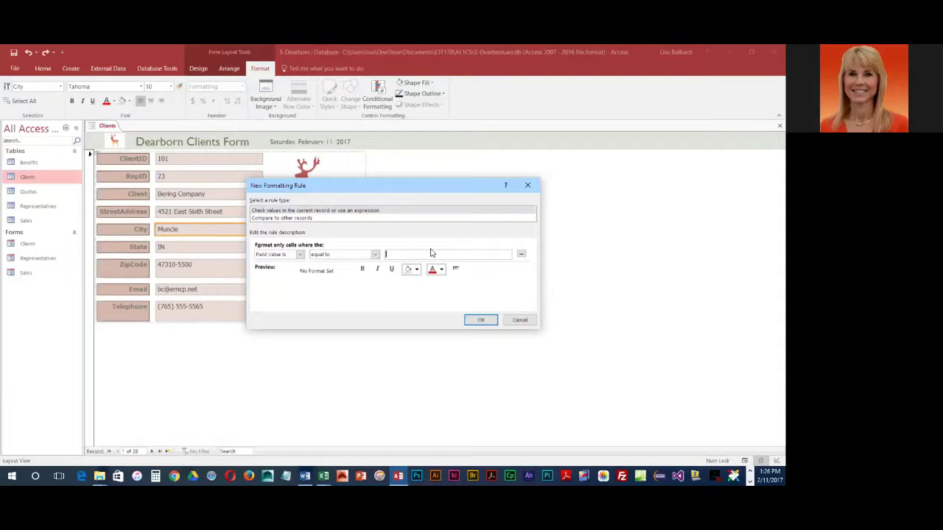
type("Indianapolis")
Step: Give the Indianapolis rule a light green background fill and save it to the City field
left_click(417, 269)
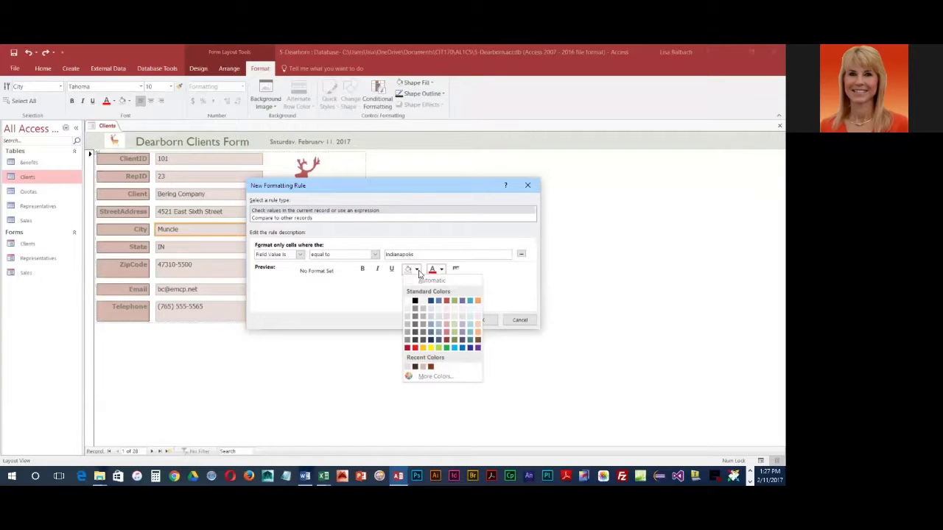
left_click(455, 326)
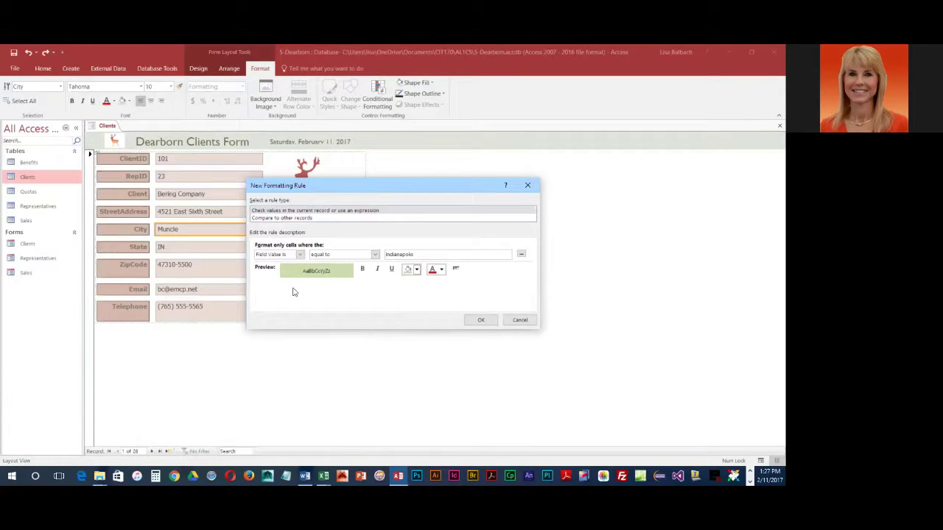
left_click(481, 320)
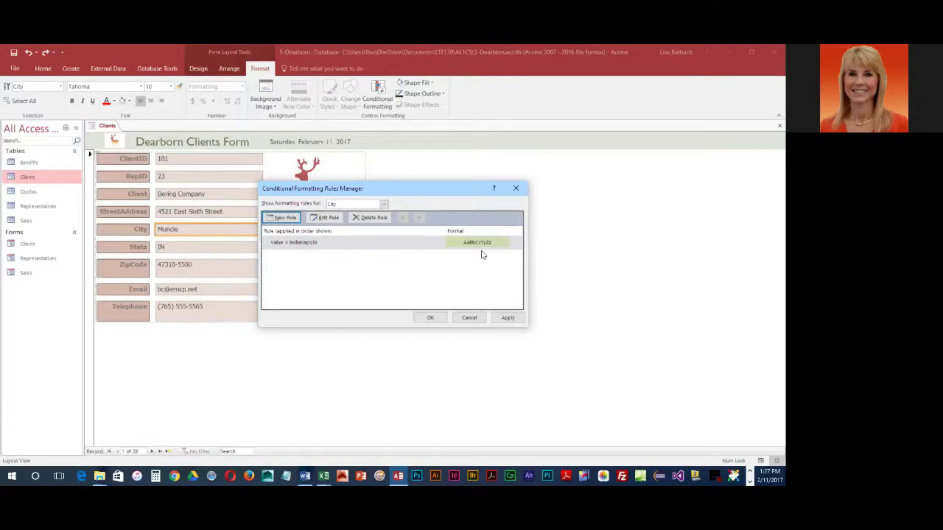
left_click(430, 317)
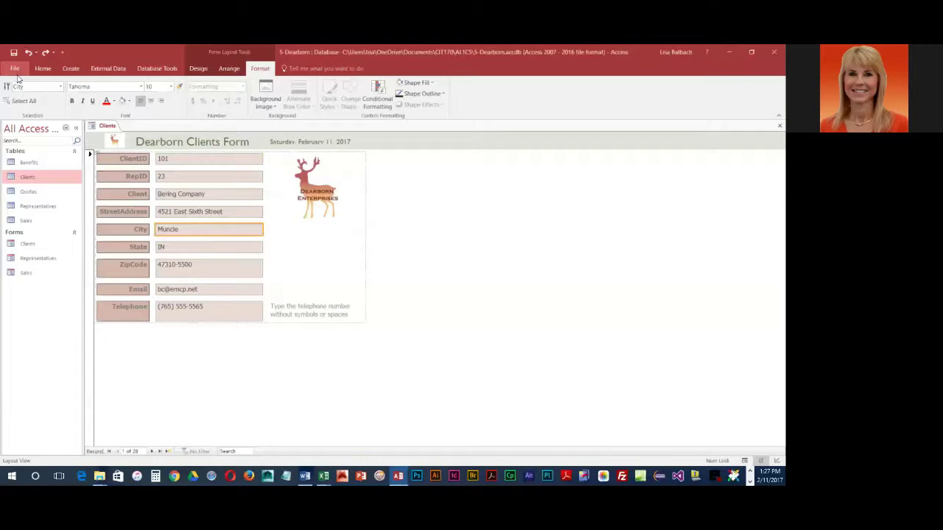
Step: Switch the Clients form to Form View
left_click(197, 69)
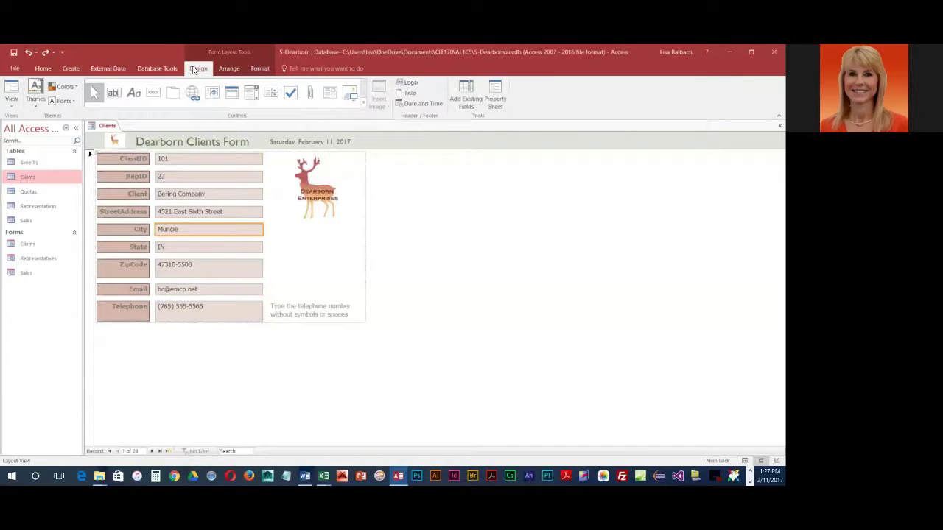
left_click(13, 108)
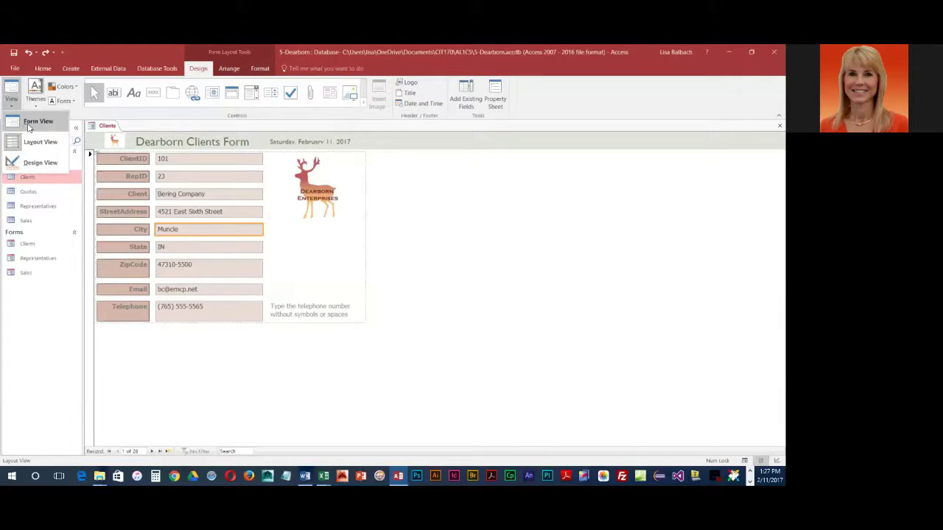
left_click(30, 126)
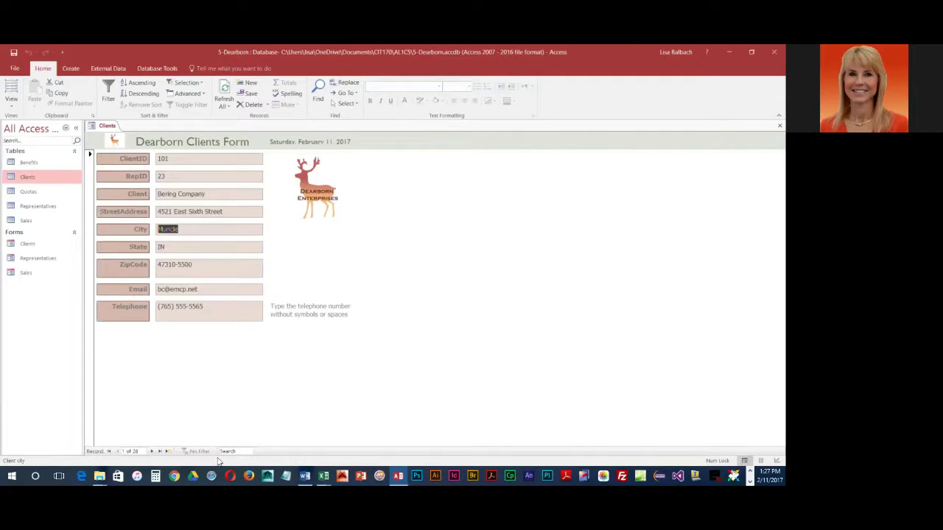
Step: Page through the client records to check the City field's conditional formatting, and return to the first record
left_click(152, 452)
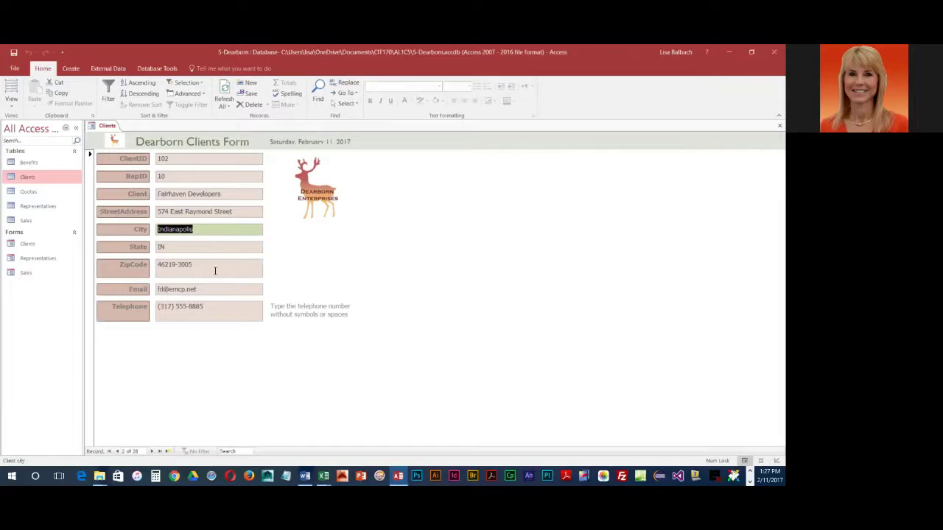
left_click(152, 451)
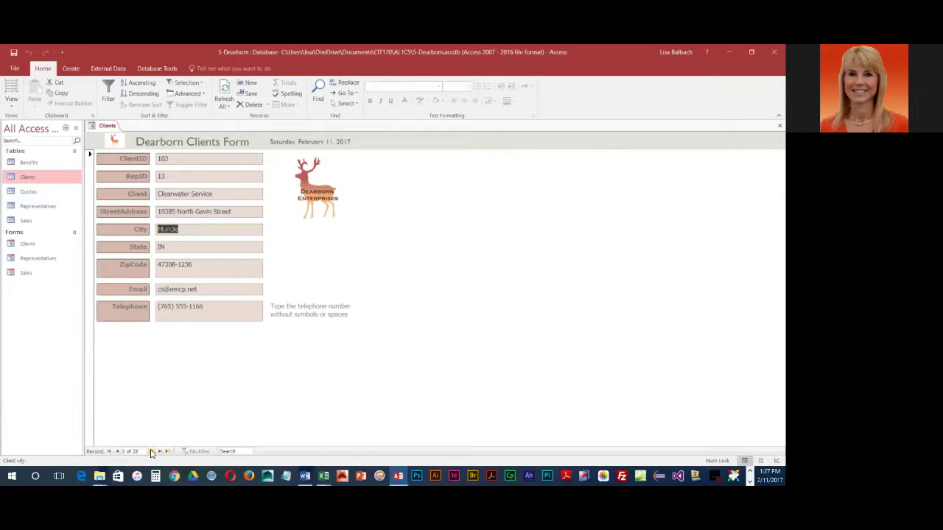
left_click(152, 451)
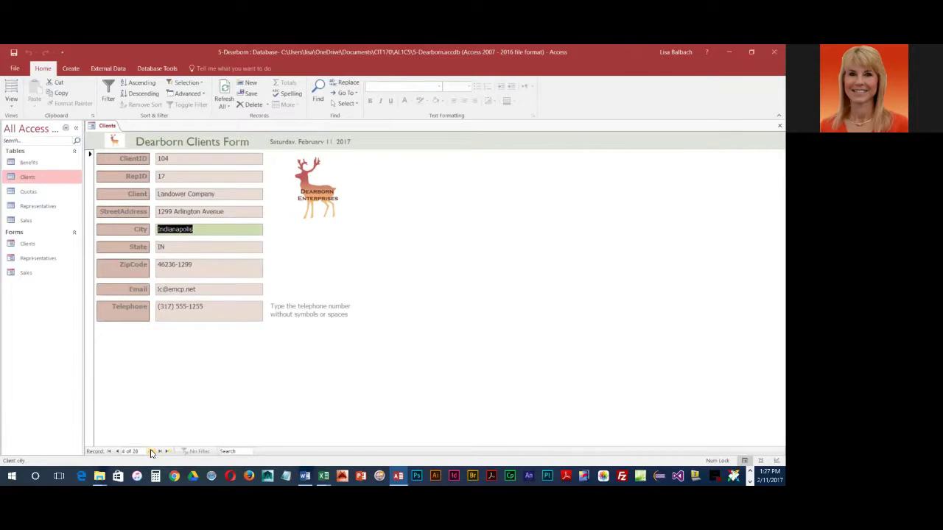
left_click(174, 159)
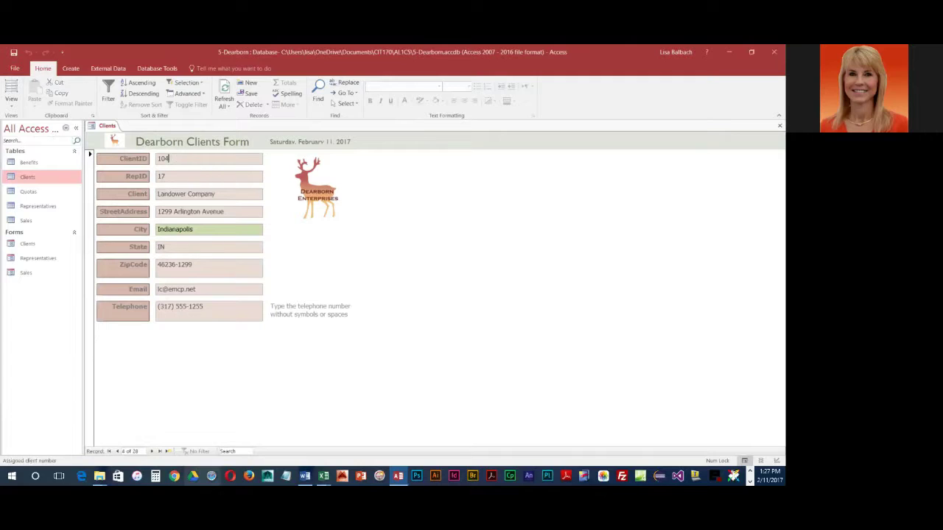
left_click(152, 451)
left_click(152, 451)
left_click(151, 451)
left_click(152, 451)
left_click(152, 451)
left_click(152, 452)
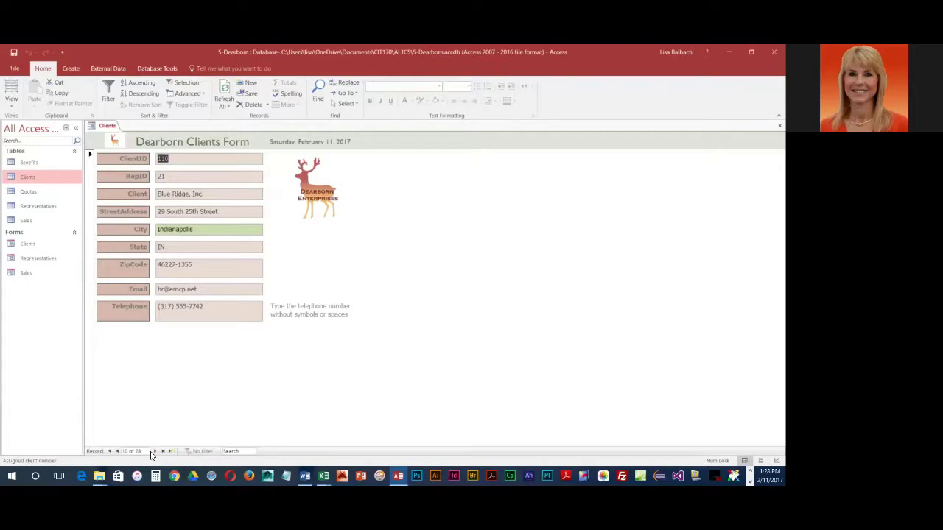
left_click(153, 452)
left_click(153, 452)
left_click(154, 452)
left_click(154, 451)
left_click(154, 452)
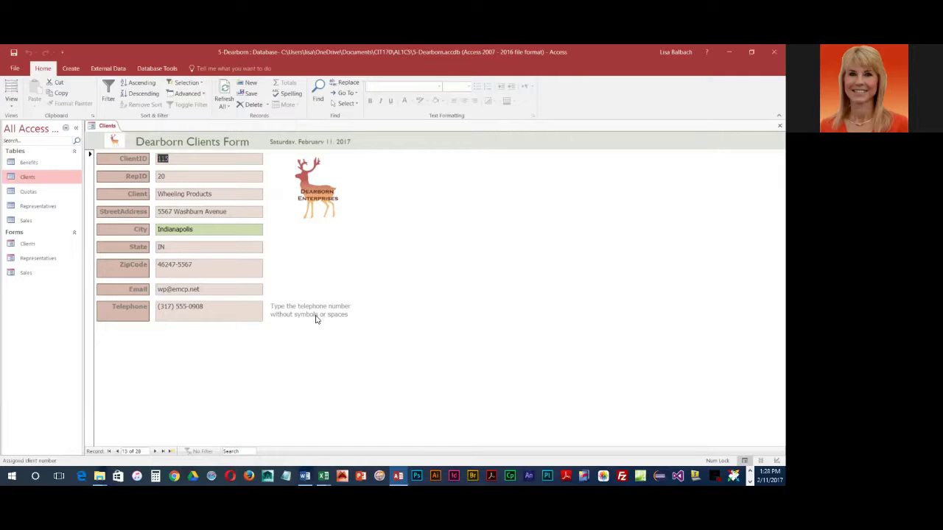
left_click(109, 451)
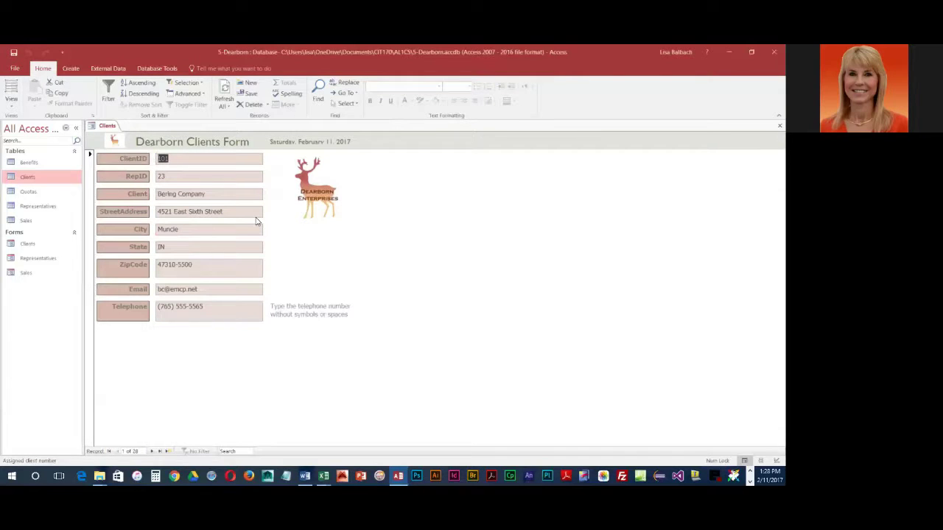
Step: Set the Clients form's print range to pages 1 to 1, trying the selected-record option too, and cancel printing
left_click(20, 69)
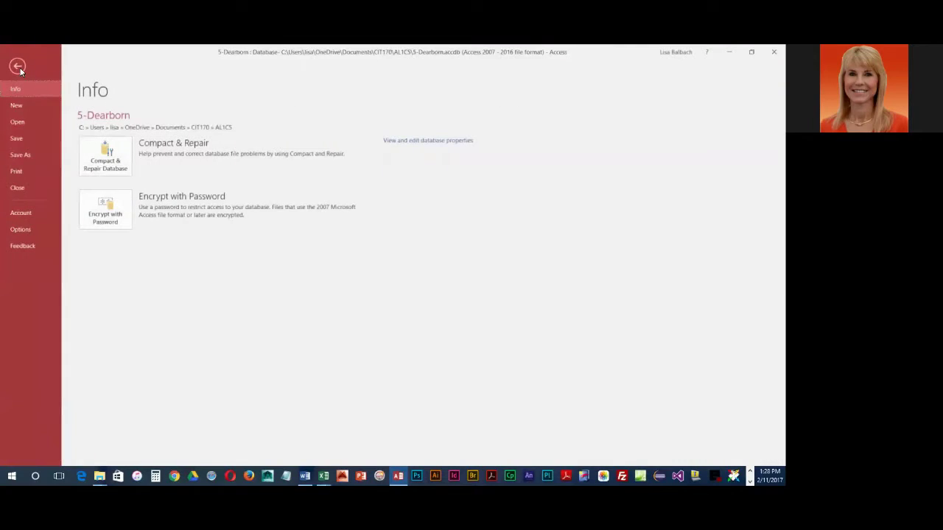
left_click(17, 172)
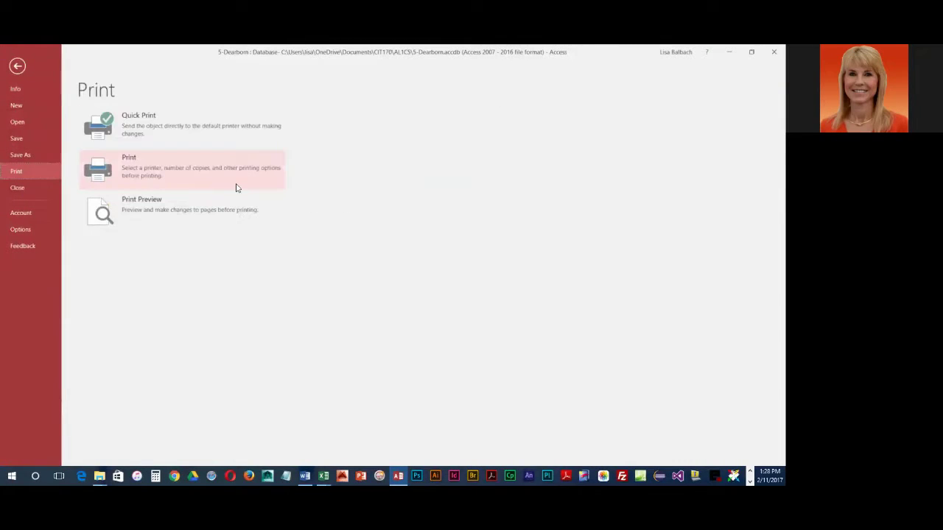
left_click(129, 175)
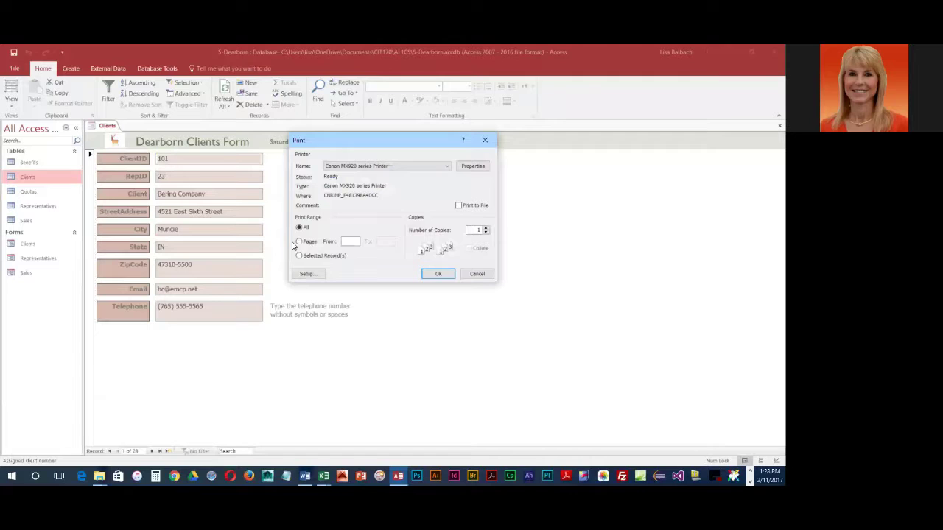
left_click(298, 243)
type("1")
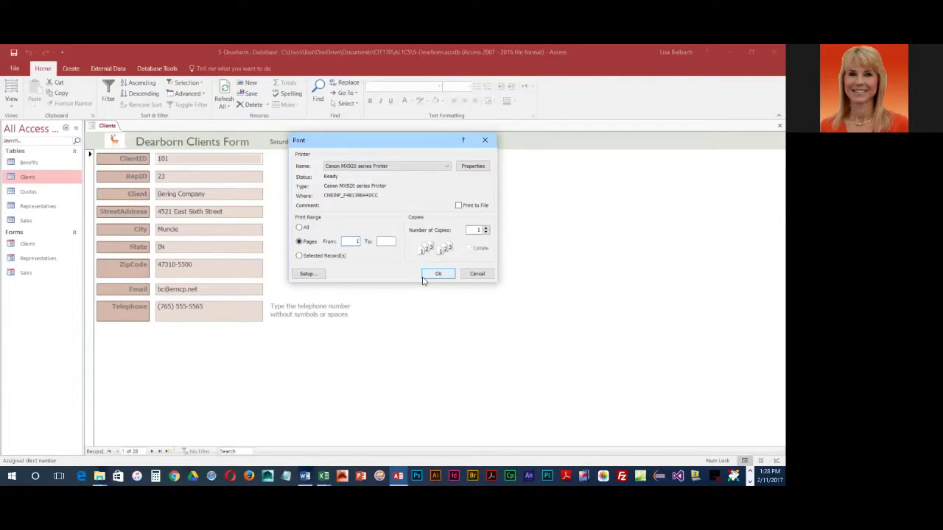
type("1")
left_click(299, 255)
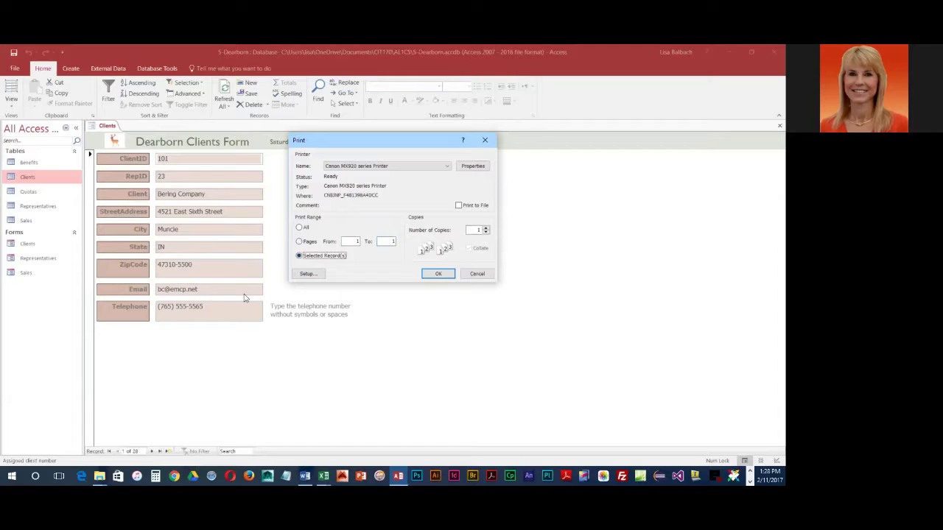
left_click(299, 242)
left_click(479, 274)
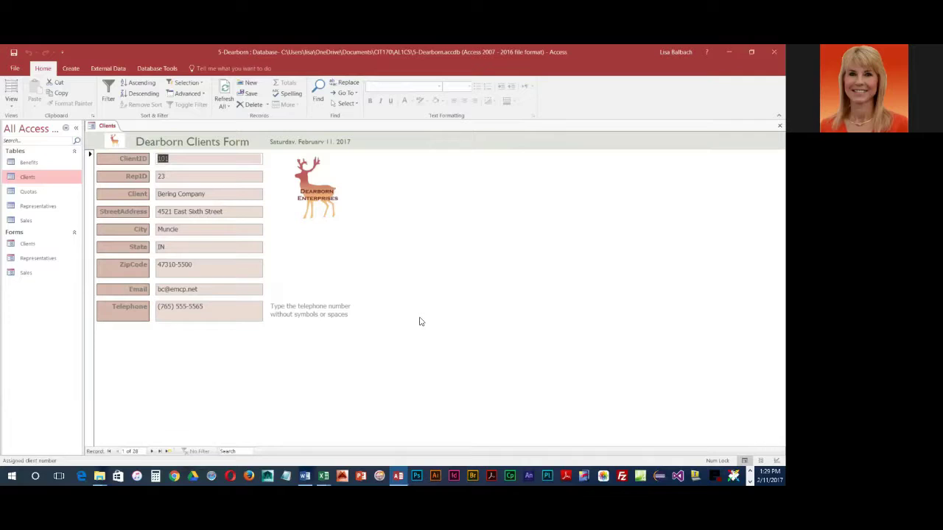
Step: Close the Clients form and open the Sales form in Layout View
right_click(106, 126)
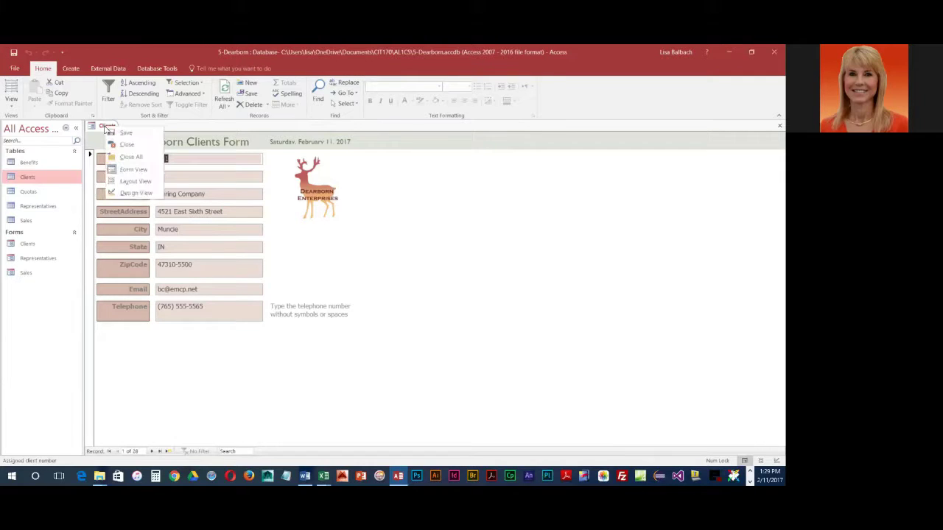
left_click(126, 145)
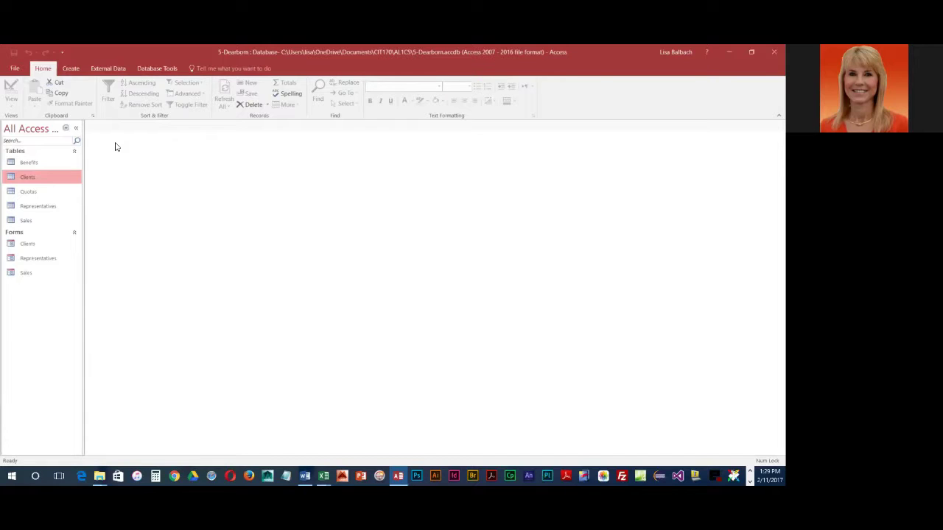
right_click(30, 274)
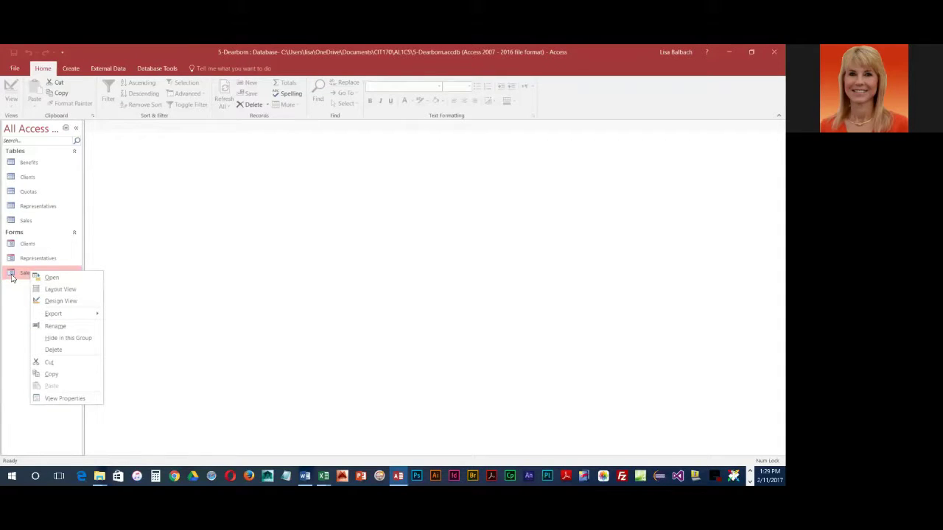
left_click(67, 278)
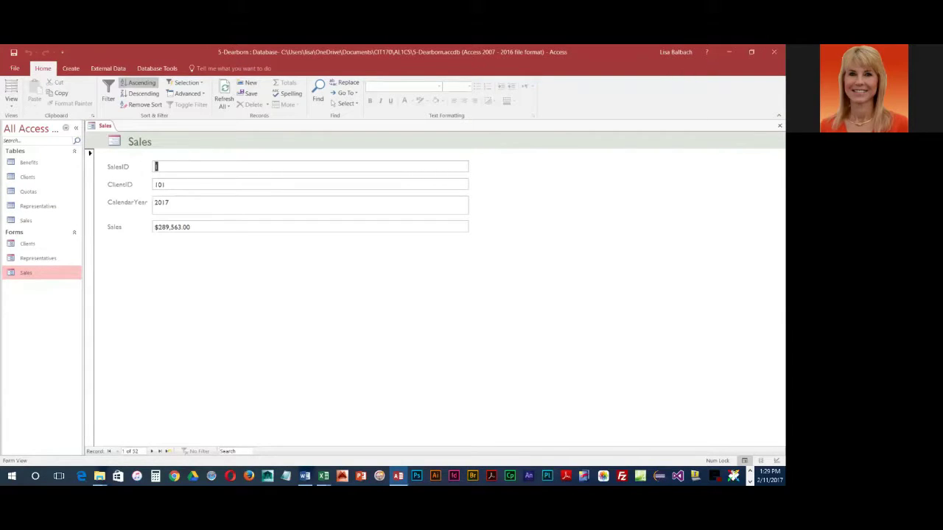
left_click(13, 110)
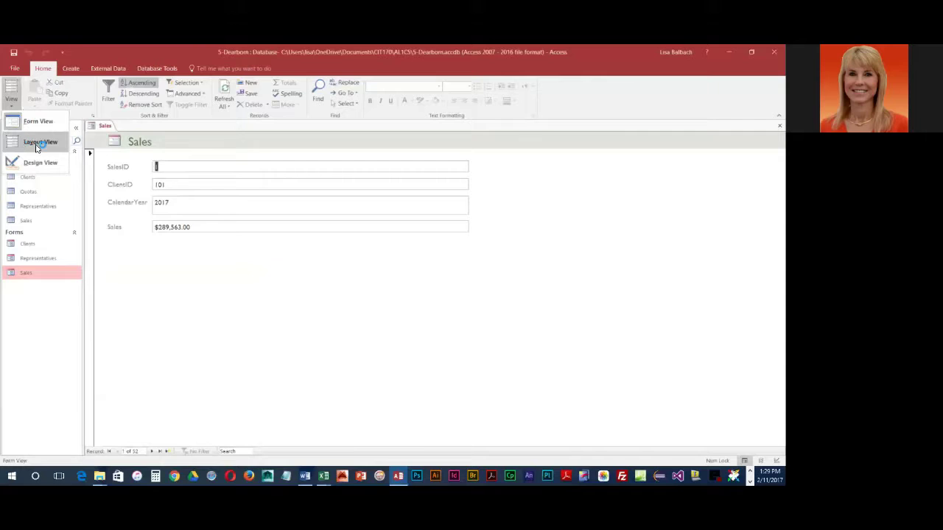
left_click(37, 147)
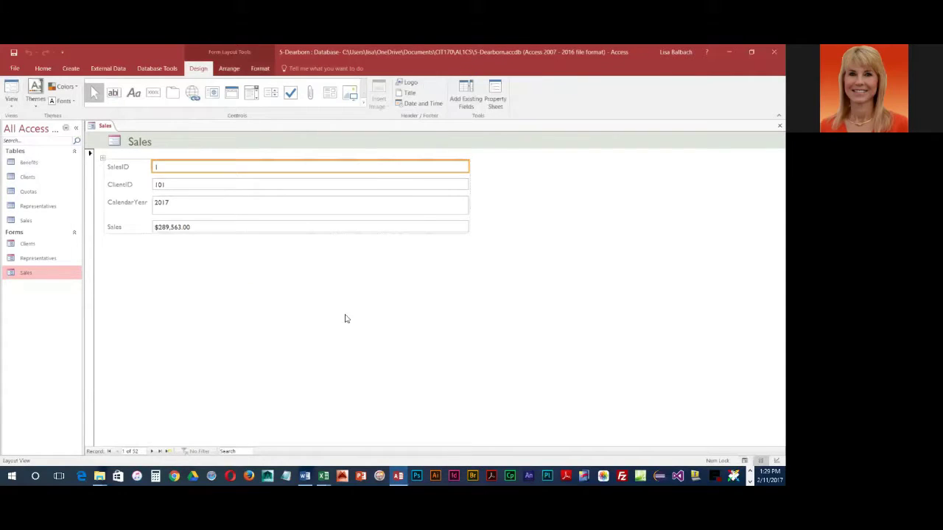
Step: Narrow the column of field boxes in the Sales form so that it ends just past the sales amount
left_click(333, 187)
left_click(343, 211)
left_click(339, 229)
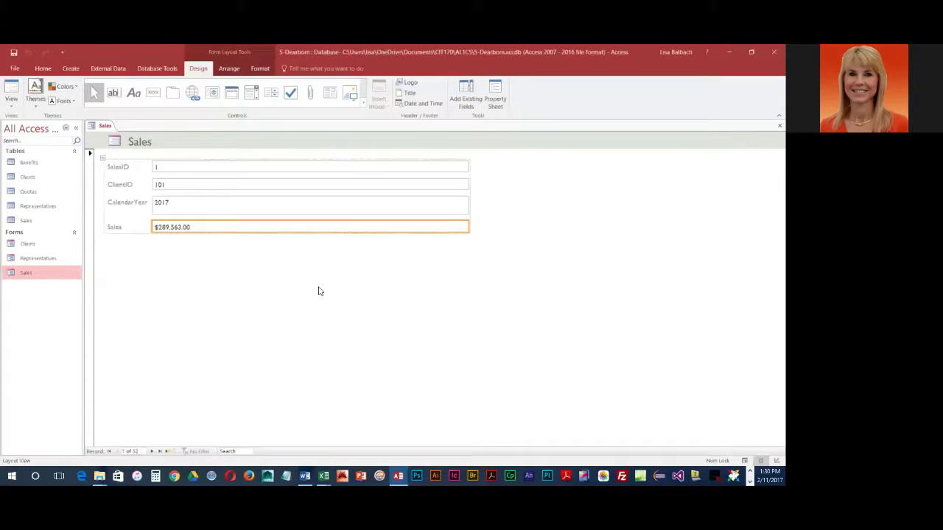
left_click(288, 168)
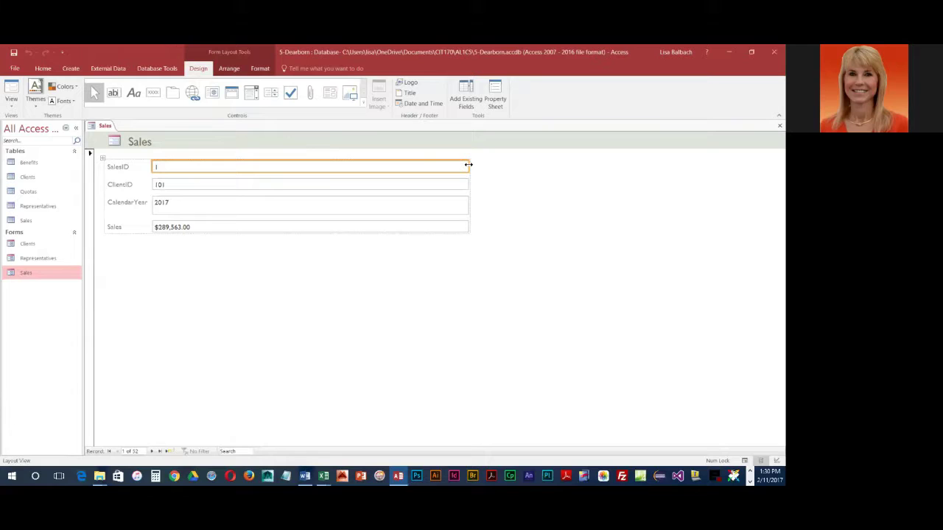
left_click_drag(468, 165, 212, 180)
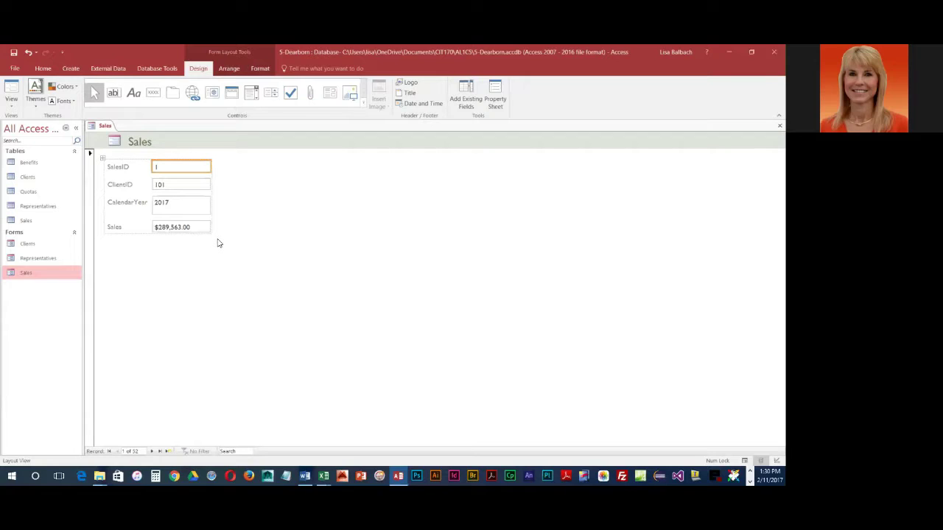
Step: Select the entire column of field values in the Sales form and right-align it
right_click(193, 169)
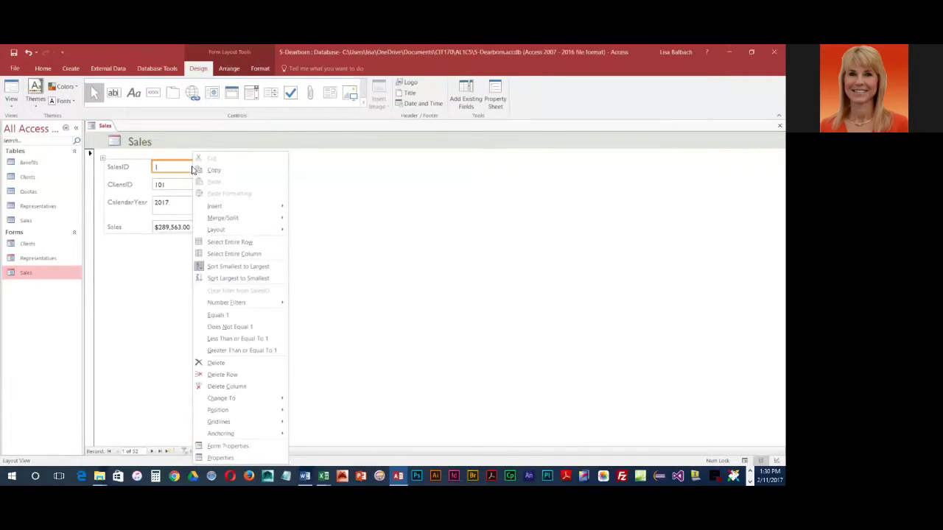
left_click(236, 255)
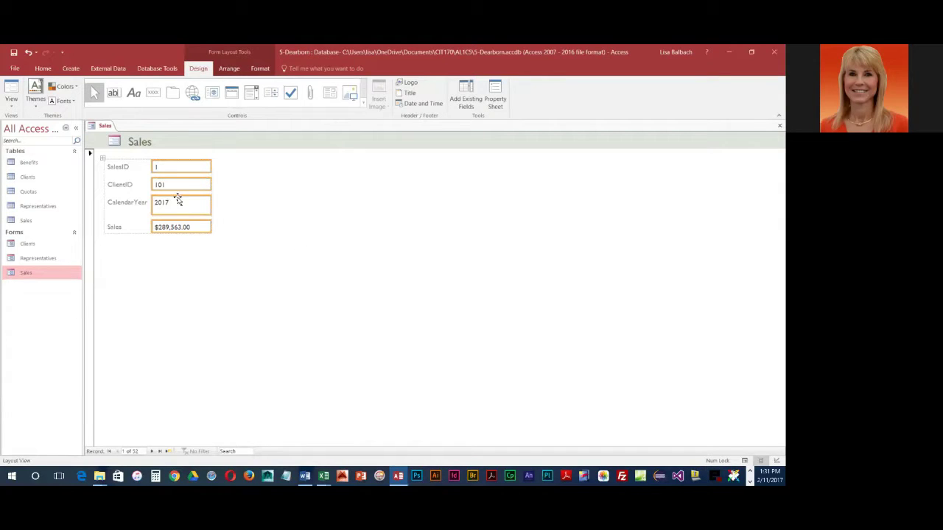
left_click(259, 67)
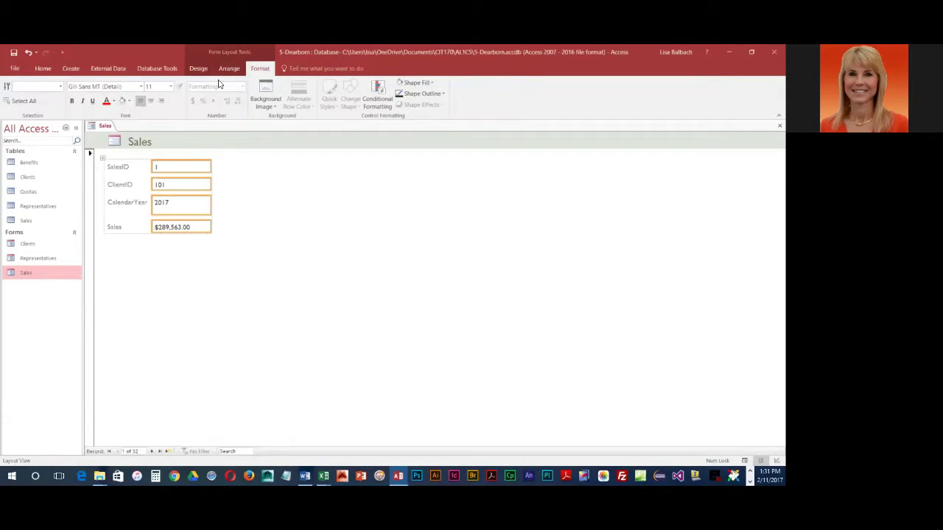
left_click(162, 103)
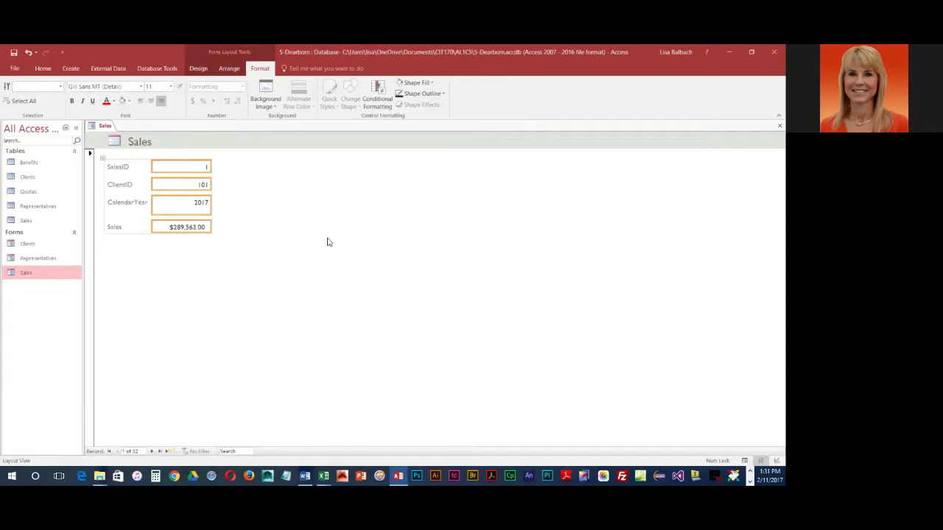
Step: Add a conditional formatting rule to the Sales field that compares it to other records with a light green data bar from lowest to highest value
left_click(181, 228)
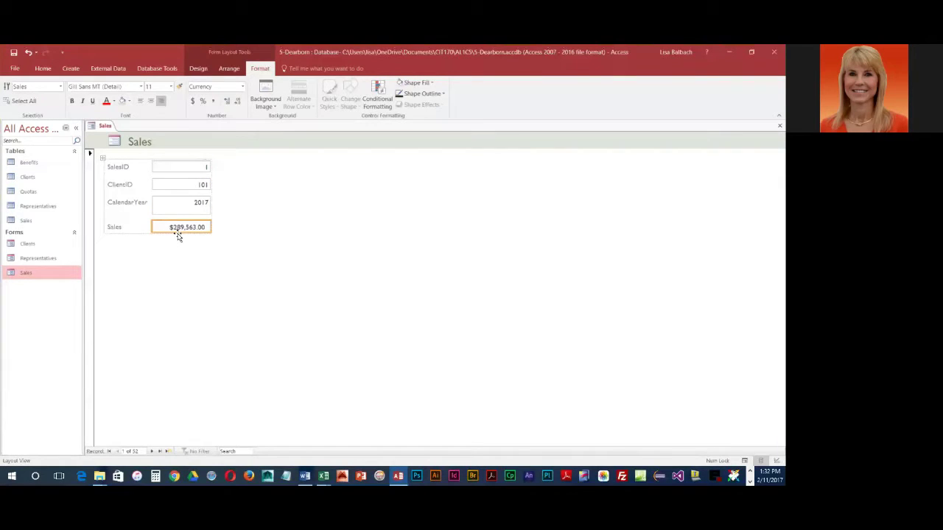
left_click(380, 103)
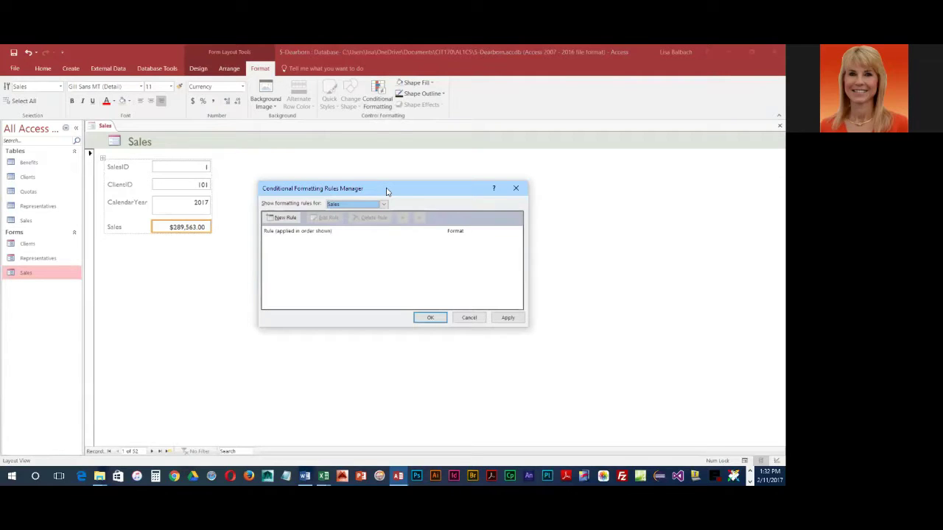
left_click(285, 218)
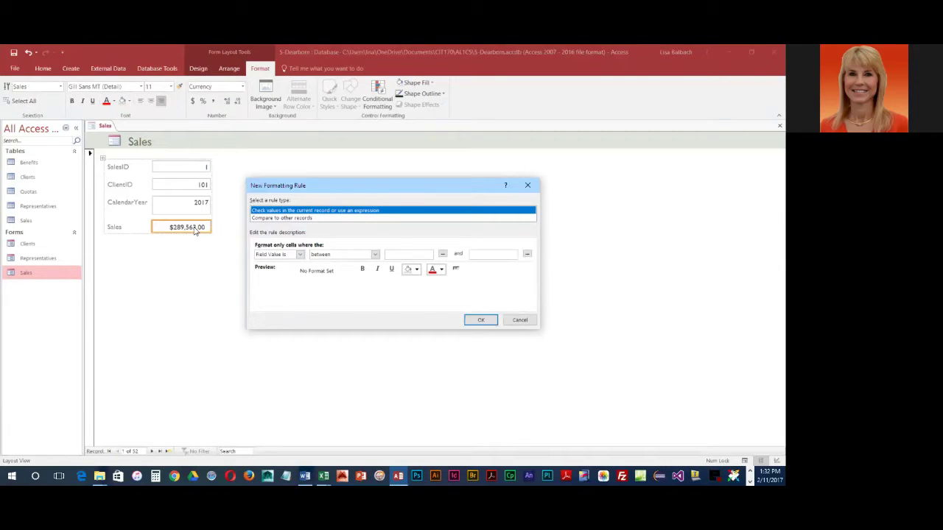
left_click(276, 220)
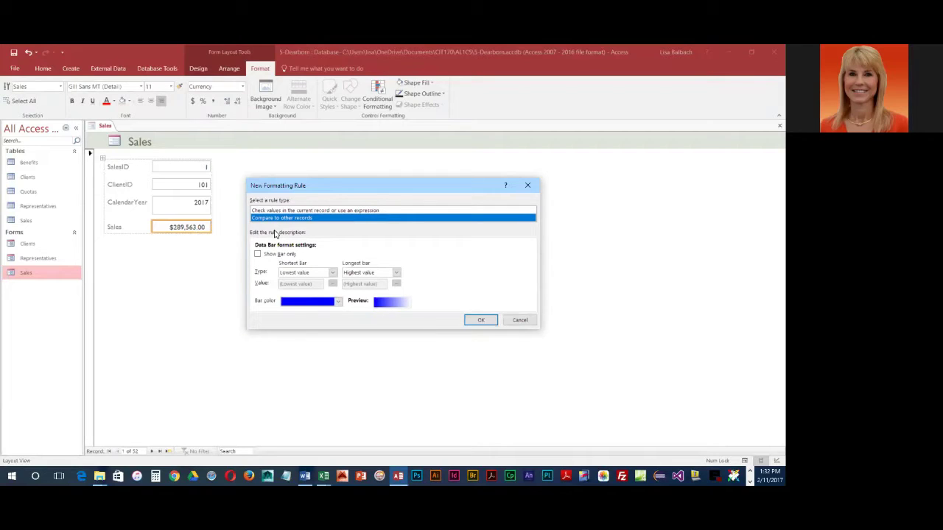
left_click(338, 304)
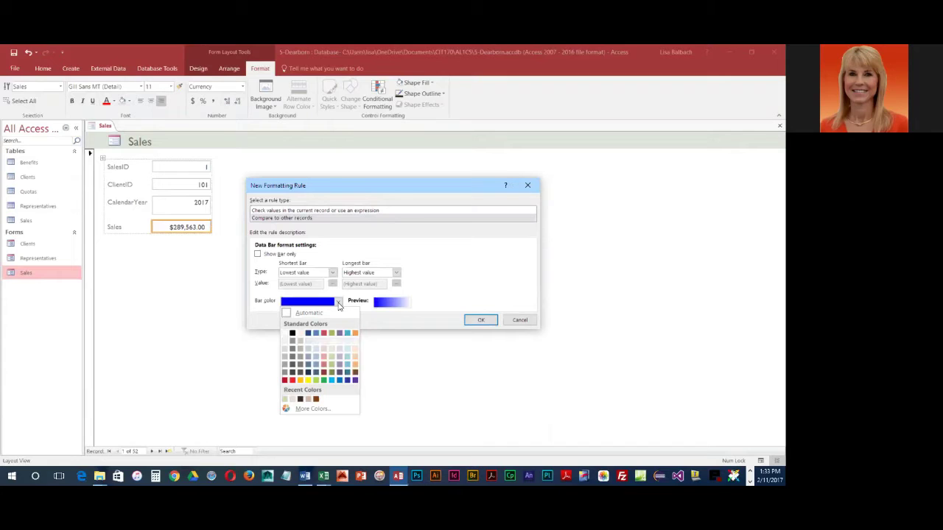
left_click(332, 366)
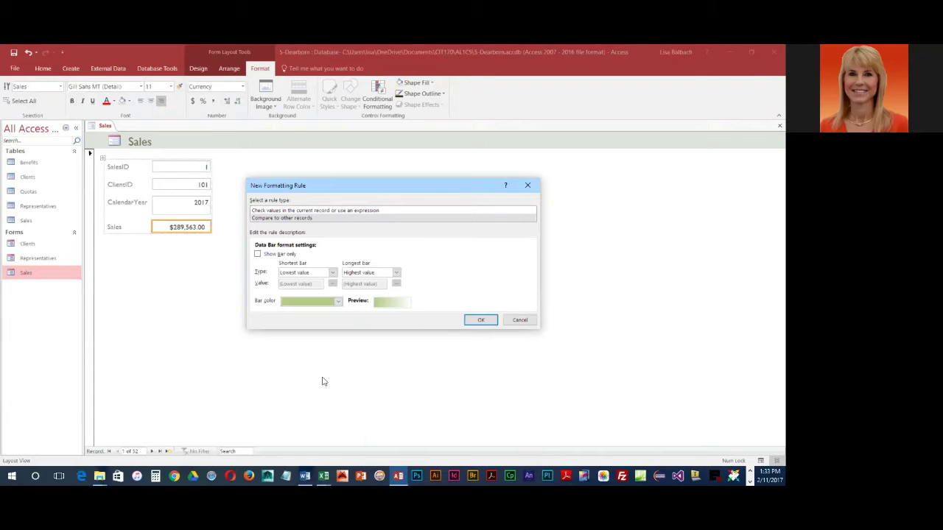
left_click(482, 320)
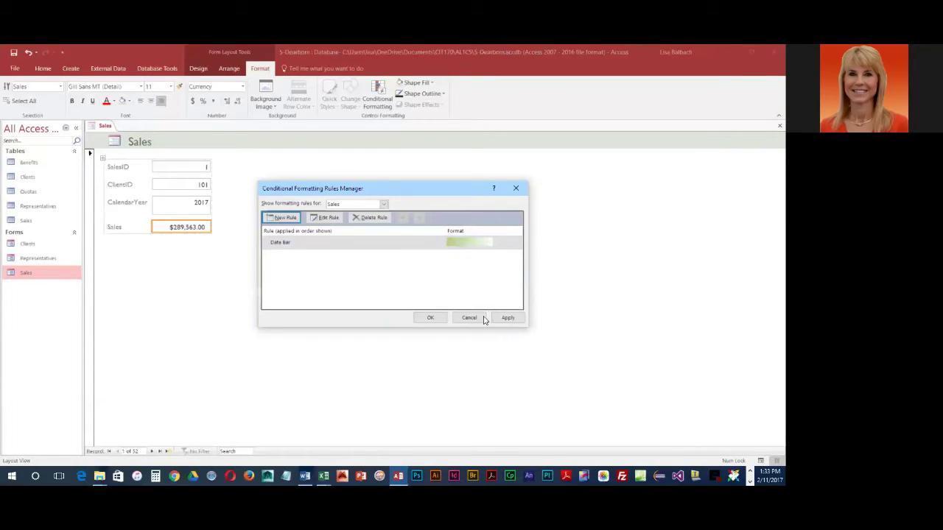
left_click(426, 318)
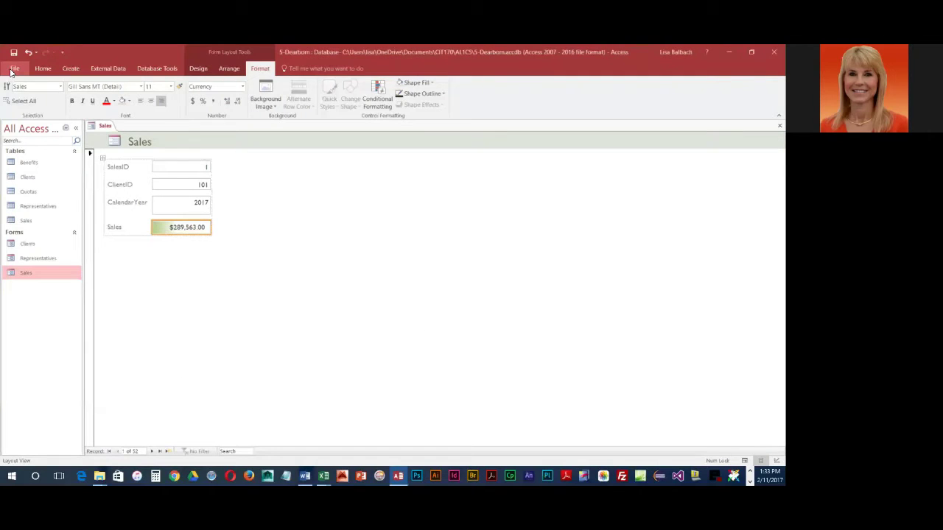
Step: Switch the Sales form to Form View
left_click(198, 68)
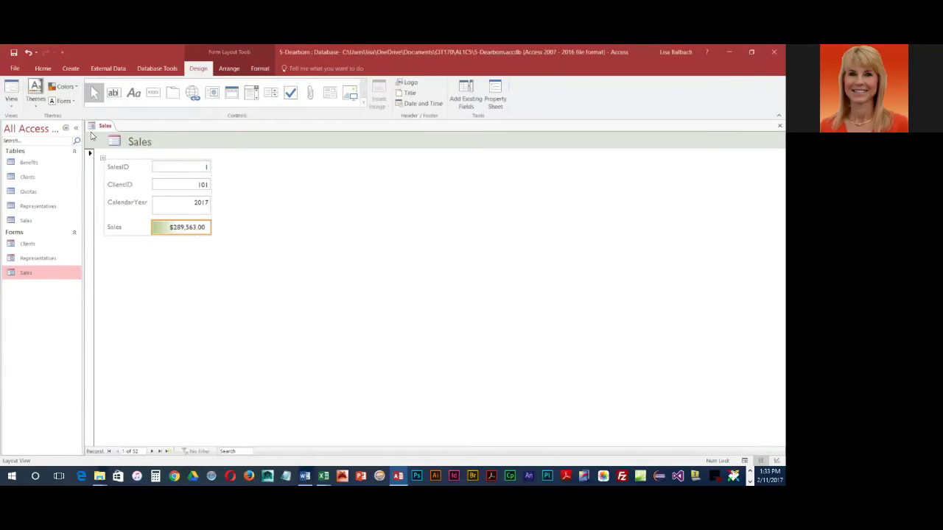
left_click(11, 105)
left_click(24, 120)
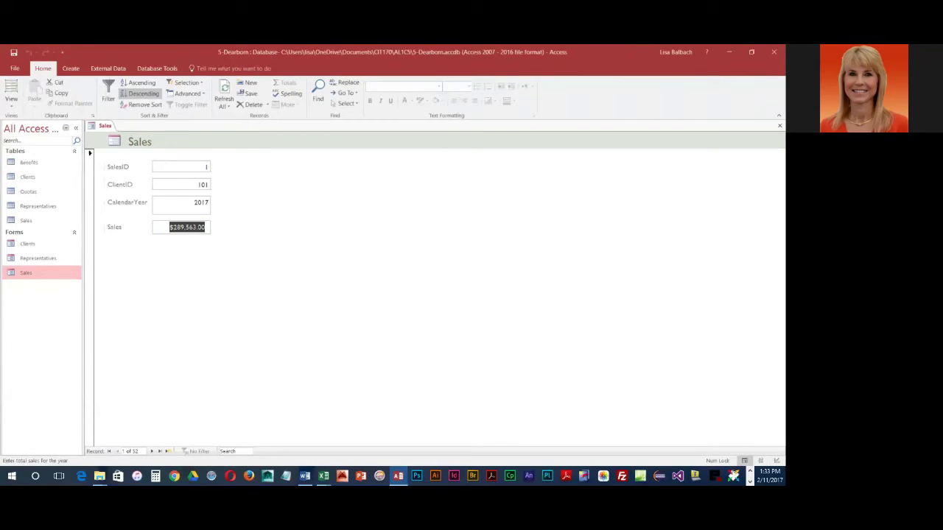
Step: Page forward through the sales records in ascending order to examine the data bars in the Sales field
left_click(152, 452)
left_click(197, 184)
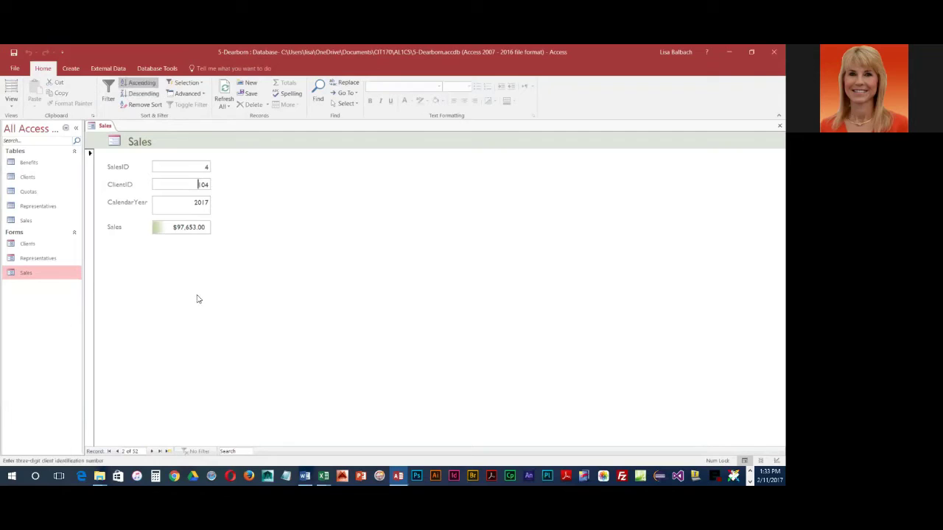
left_click(152, 452)
left_click(153, 452)
left_click(153, 452)
left_click(153, 452)
left_click(153, 452)
left_click(153, 451)
left_click(153, 451)
left_click(153, 452)
left_click(152, 451)
left_click(154, 452)
left_click(154, 452)
left_click(154, 452)
left_click(154, 451)
left_click(154, 452)
left_click(154, 451)
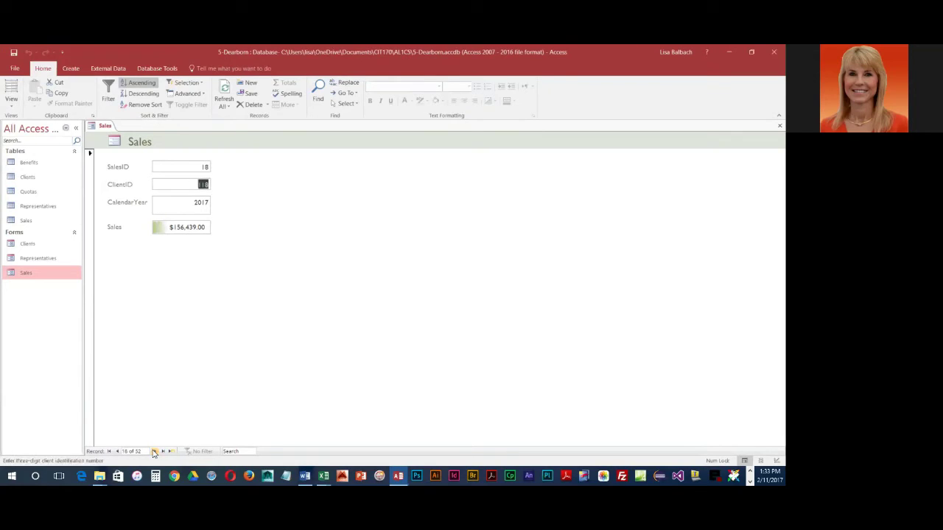
left_click(154, 452)
left_click(154, 451)
left_click(154, 451)
left_click(154, 451)
left_click(153, 451)
left_click(154, 451)
left_click(153, 452)
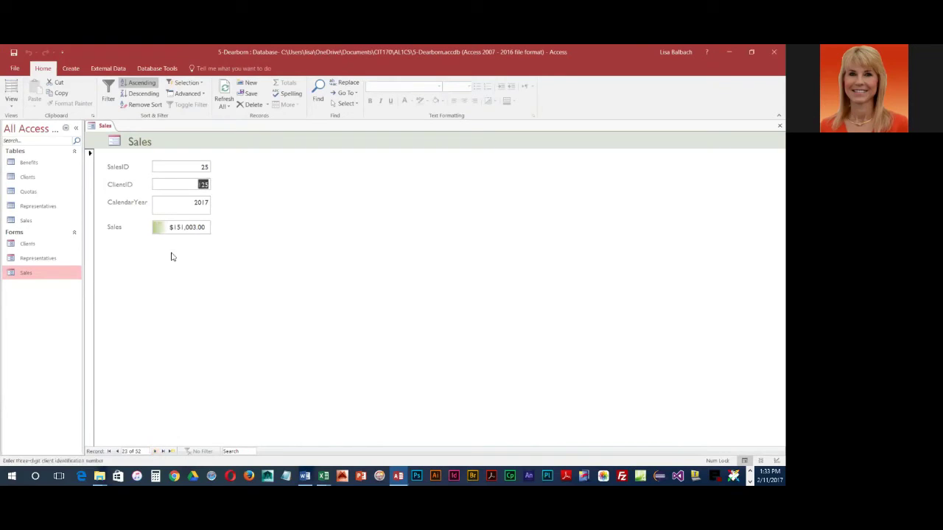
Step: Sort the sales records by ClientID in descending order and page through them to compare the data bars
left_click(137, 95)
left_click(153, 452)
left_click(153, 451)
left_click(152, 451)
left_click(152, 452)
left_click(152, 452)
left_click(152, 452)
left_click(152, 451)
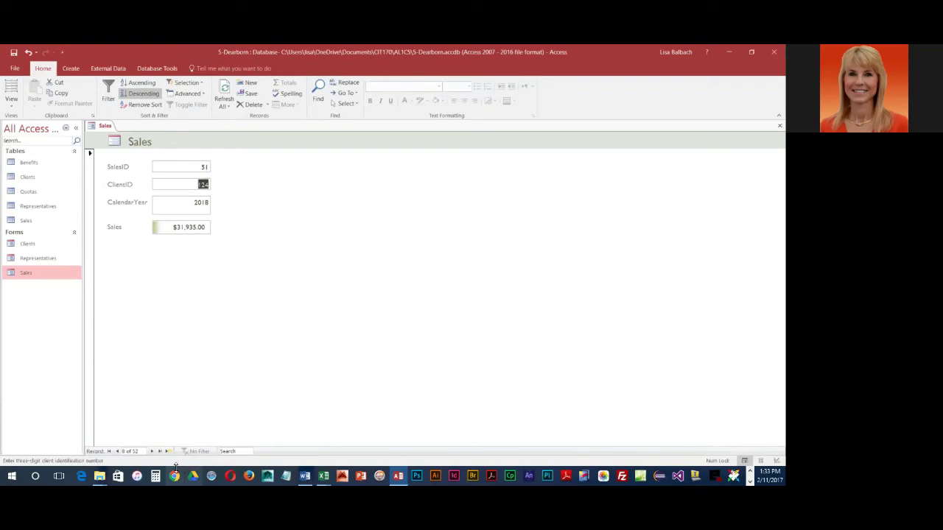
left_click(152, 451)
left_click(152, 451)
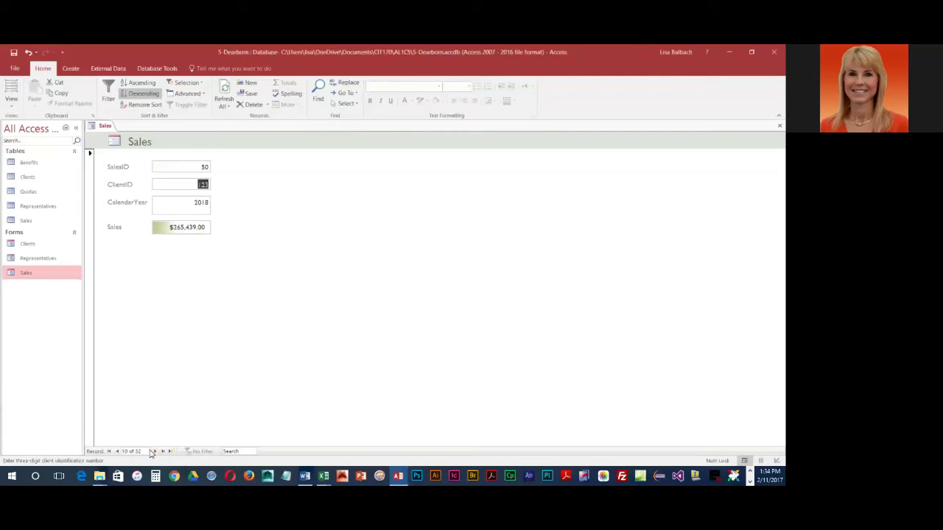
left_click(153, 451)
left_click(154, 452)
left_click(153, 452)
left_click(154, 451)
left_click(154, 452)
left_click(155, 451)
left_click(155, 452)
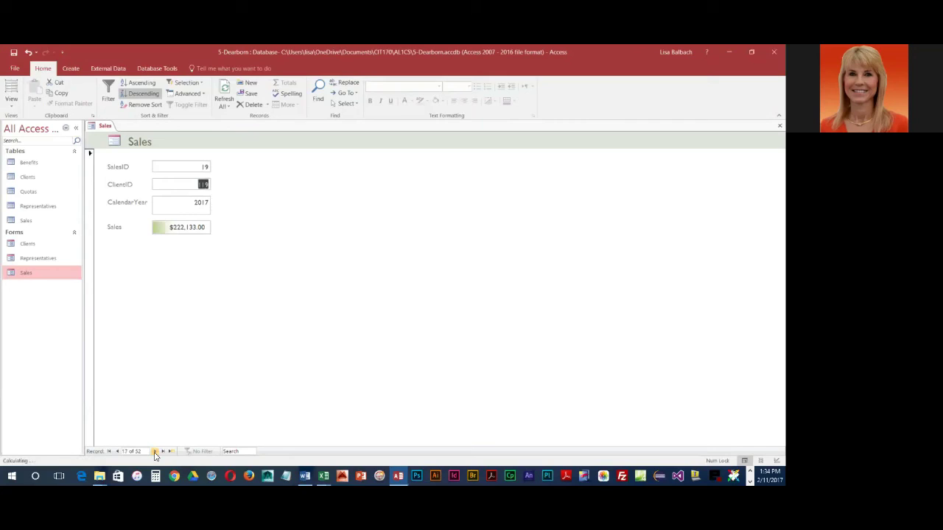